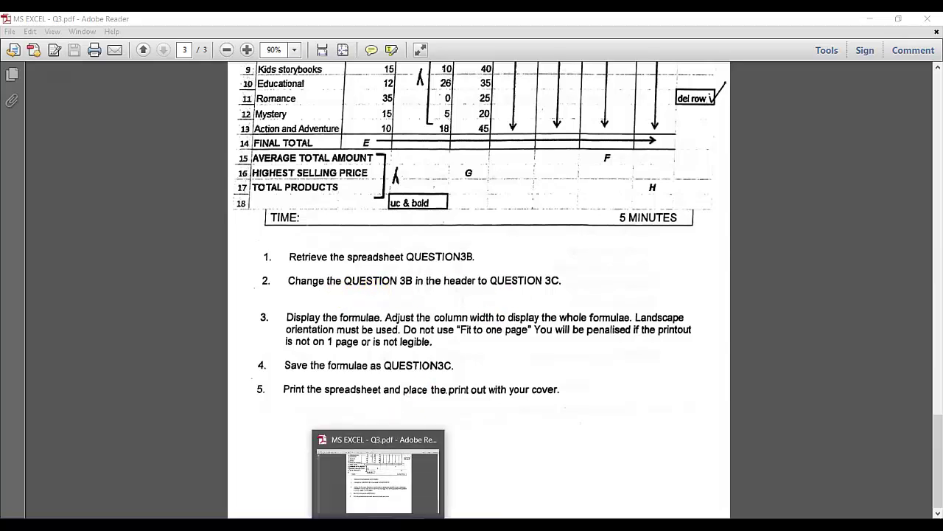
Step: In Page Layout view, change the right header from QUESTION 3B to QUESTION 3C, then return to Normal view
{"action": "left_click", "coordinate": [379, 524]}
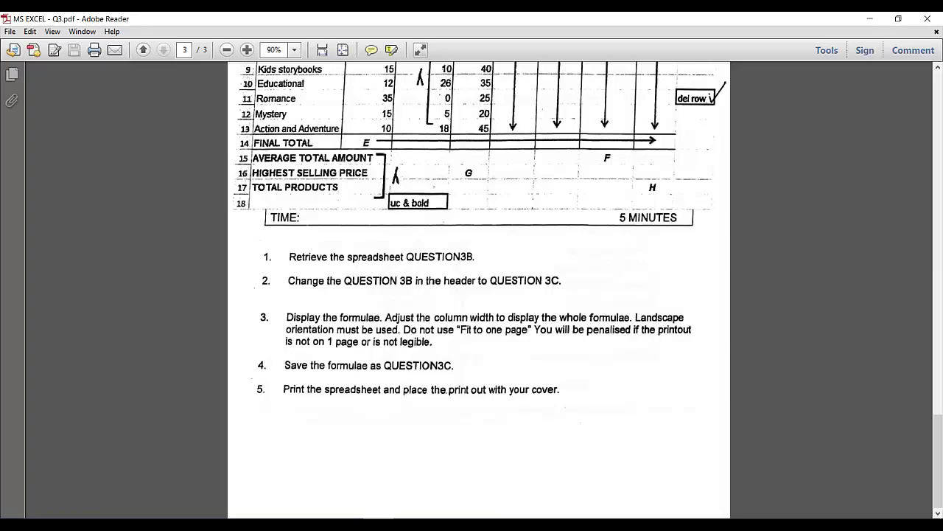
{"action": "left_click", "coordinate": [379, 472]}
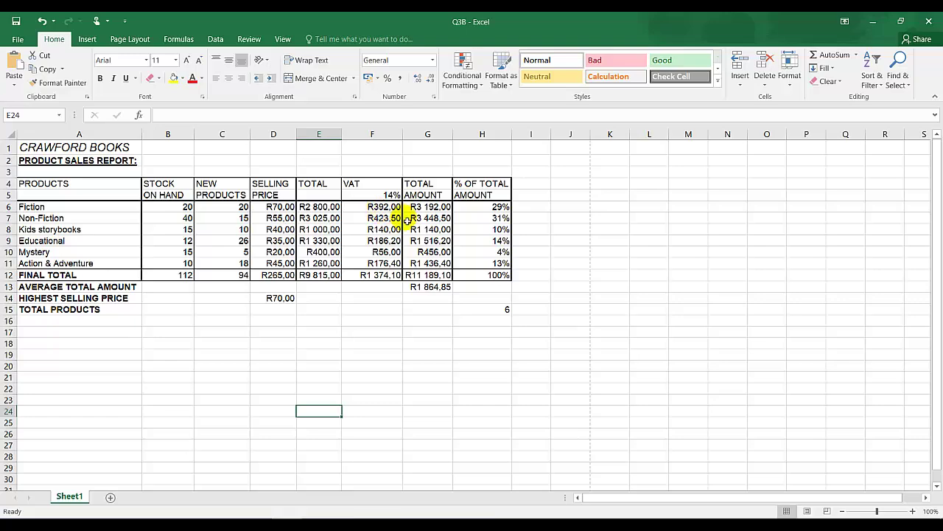
{"action": "left_click", "coordinate": [809, 511]}
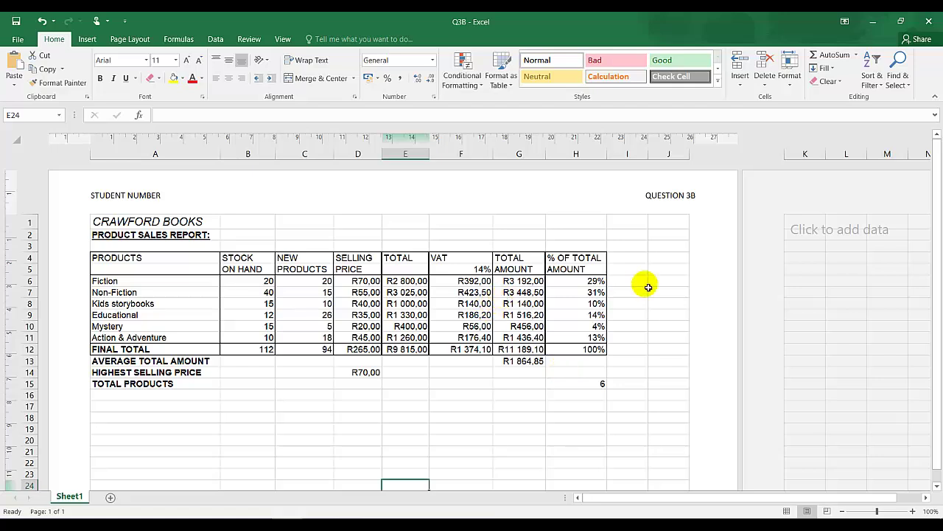
{"action": "left_click", "coordinate": [695, 196]}
{"action": "left_click", "coordinate": [697, 196]}
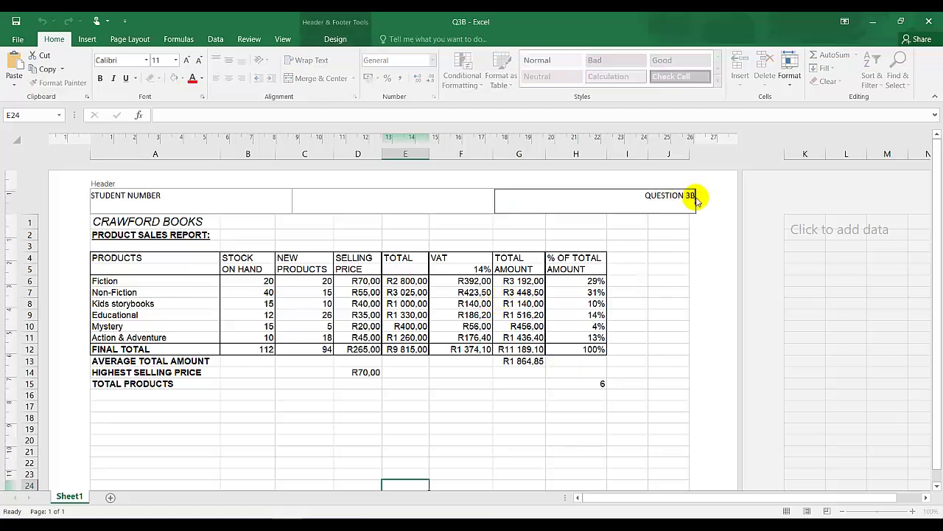
{"action": "key", "text": "BackSpace"}
{"action": "type", "text": "C"}
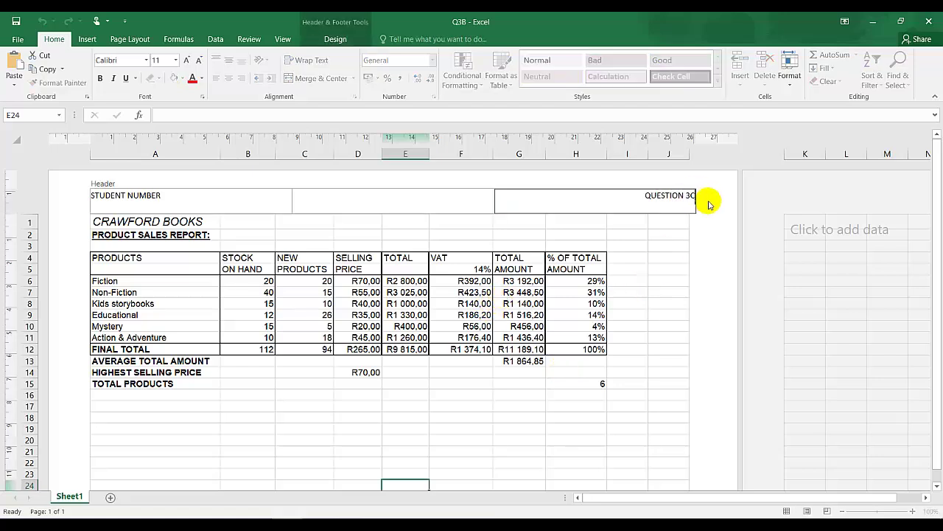
{"action": "left_click", "coordinate": [668, 292]}
{"action": "left_click", "coordinate": [787, 511]}
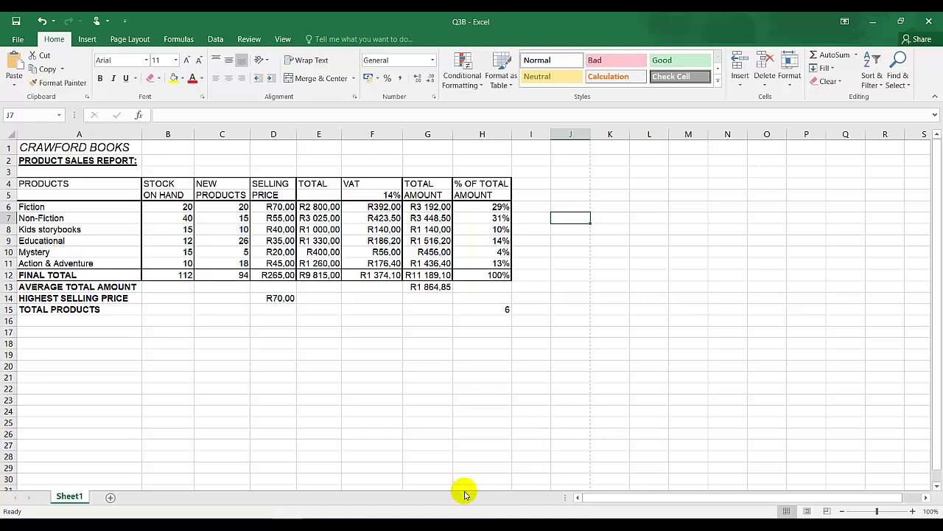
{"action": "left_click", "coordinate": [380, 518]}
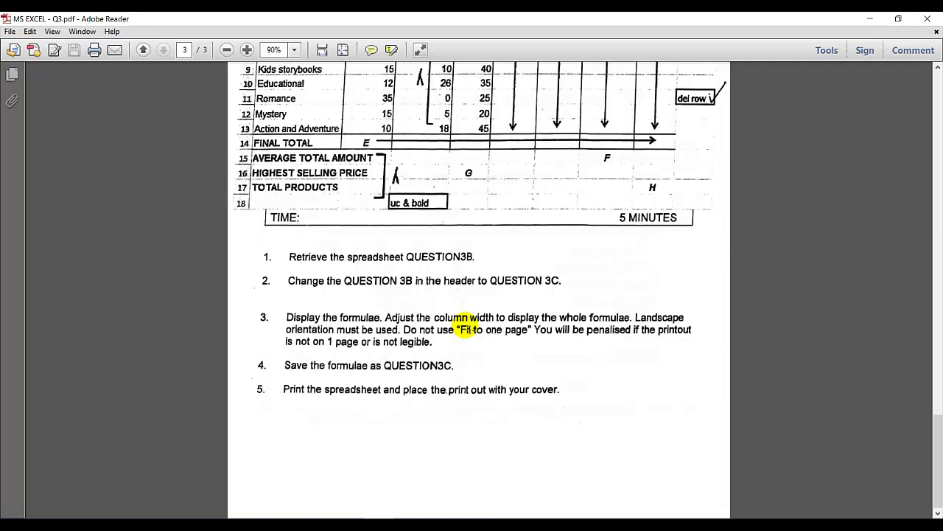
{"action": "left_click", "coordinate": [369, 517]}
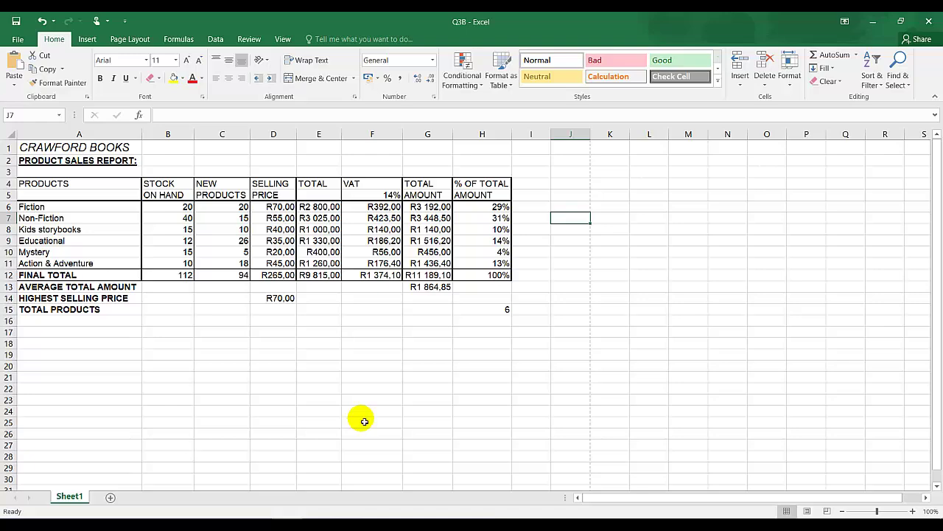
{"action": "key", "text": "ctrl+p"}
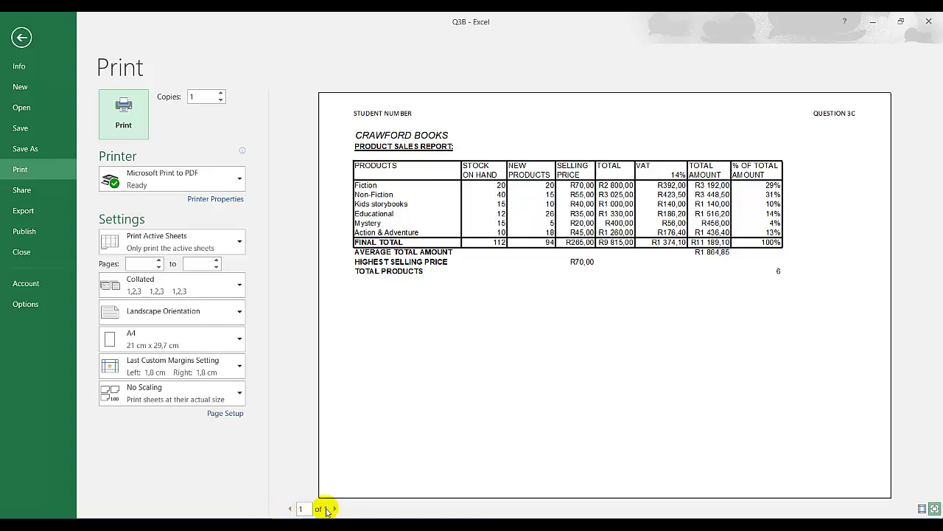
{"action": "key", "text": "Escape"}
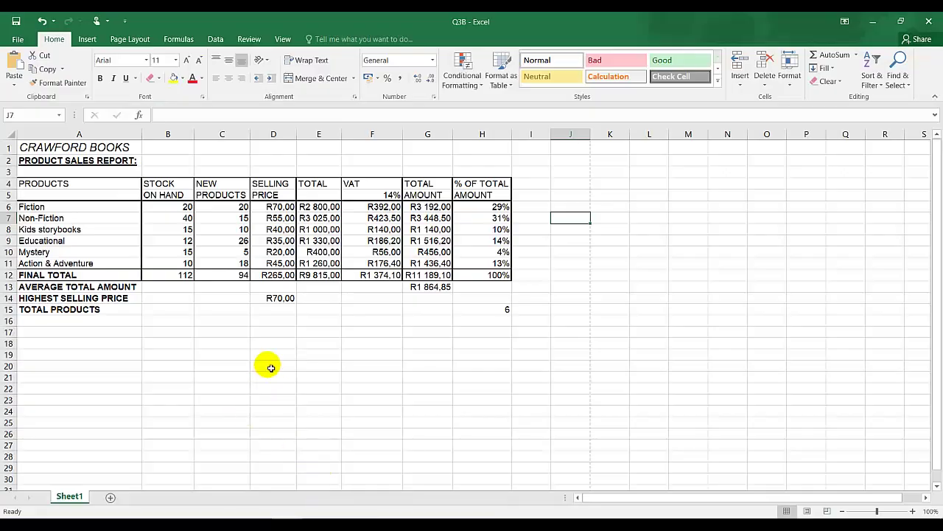
{"action": "left_click", "coordinate": [186, 43]}
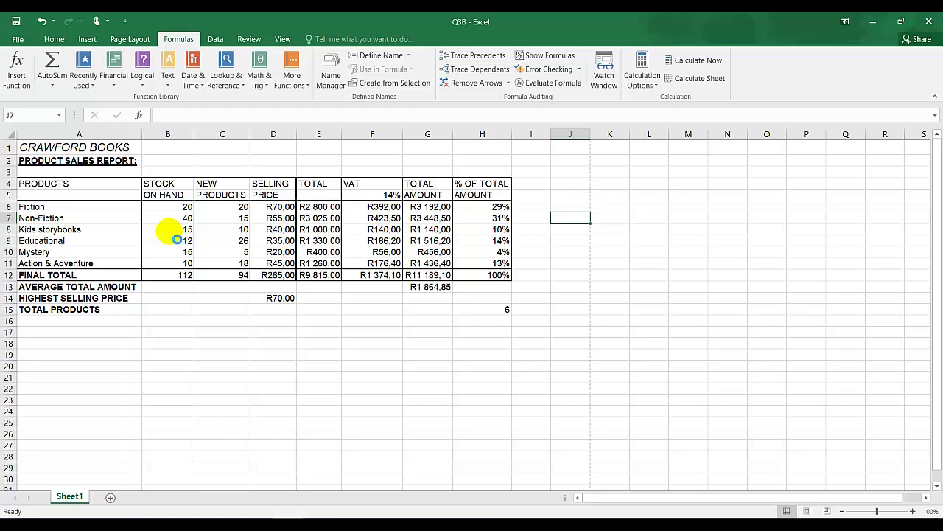
Step: Toggle Show Formulas (Ctrl+`) so the Q3B cells end up displaying their formulas
{"action": "key", "text": "ctrl+grave"}
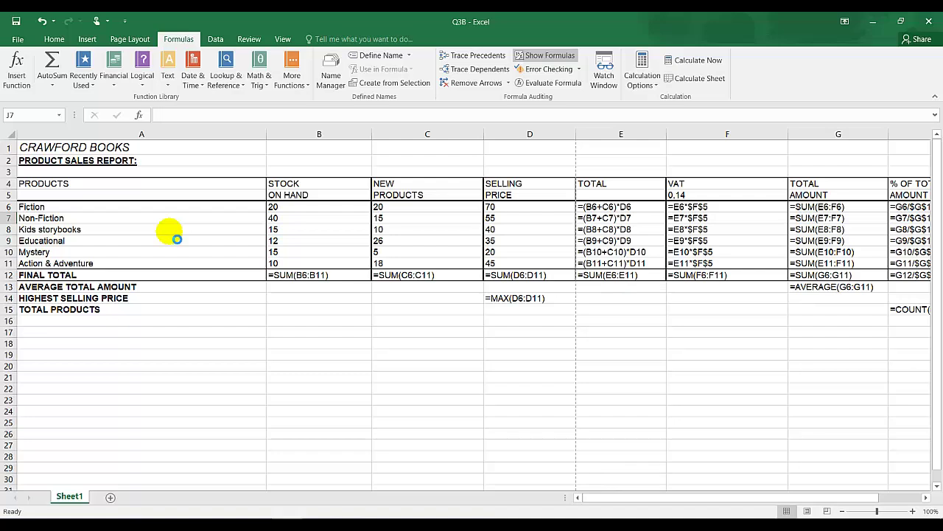
{"action": "key", "text": "ctrl+grave"}
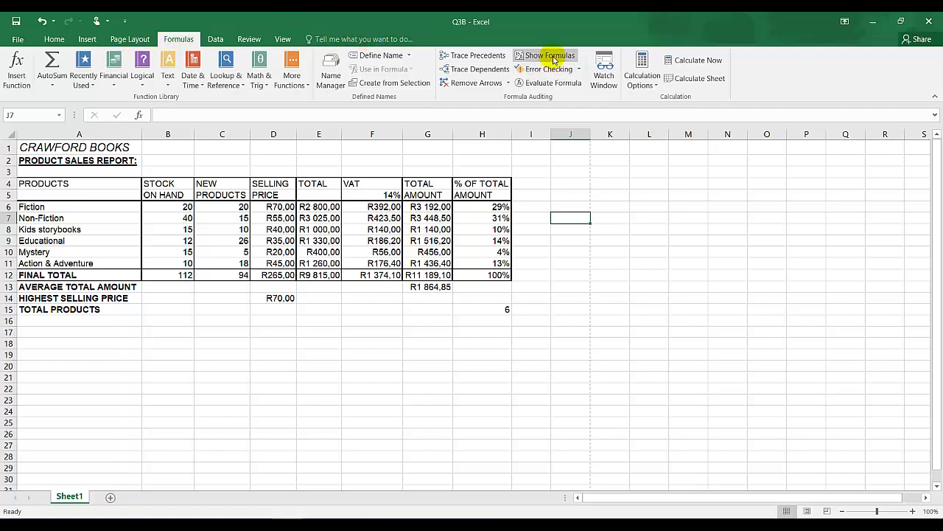
{"action": "left_click", "coordinate": [546, 55]}
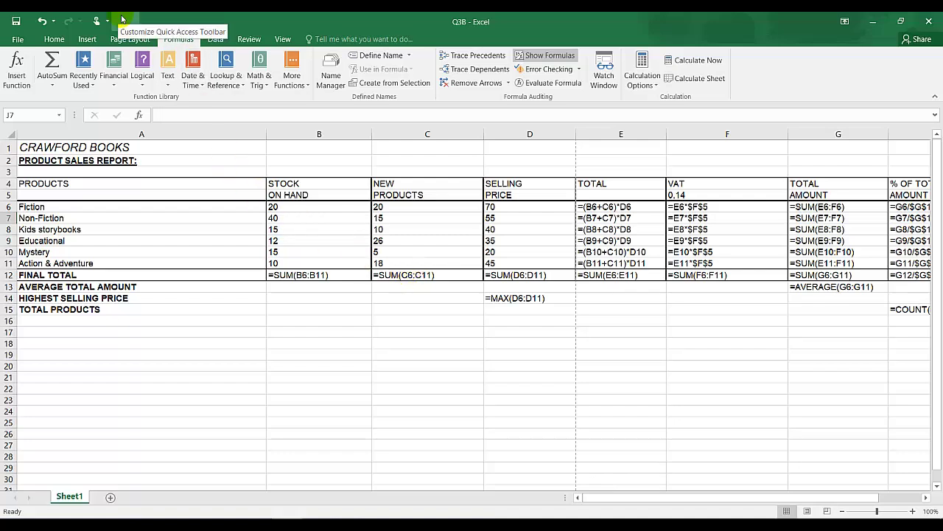
Step: AutoFit columns A, C, D, E, F, G and H to their widest entries
{"action": "left_click_drag", "start_coordinate": [272, 134], "coordinate": [273, 135]}
{"action": "double_click", "coordinate": [273, 135]}
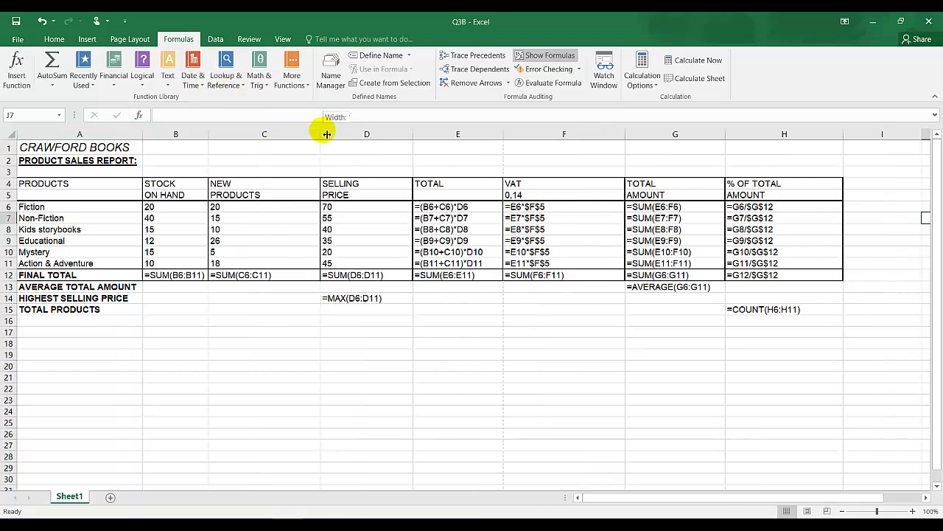
{"action": "double_click", "coordinate": [322, 135]}
{"action": "double_click", "coordinate": [366, 133]}
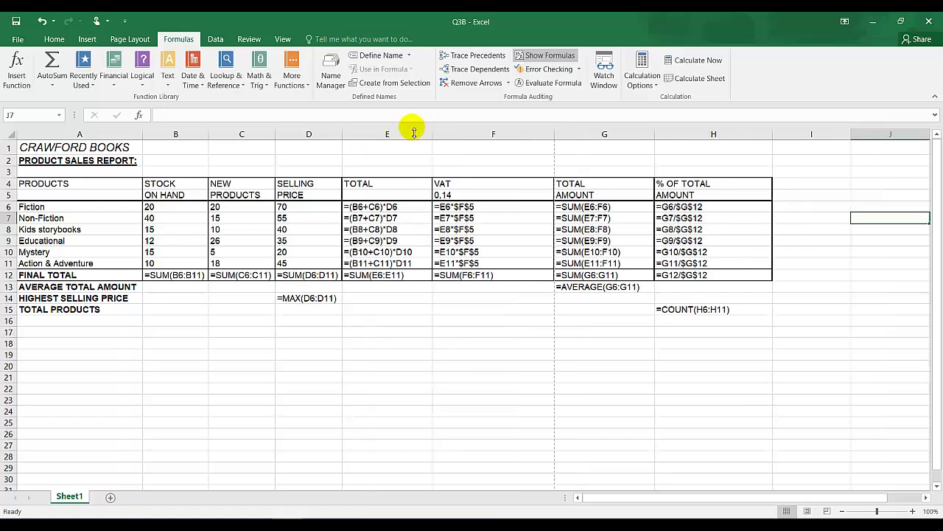
{"action": "double_click", "coordinate": [434, 134]}
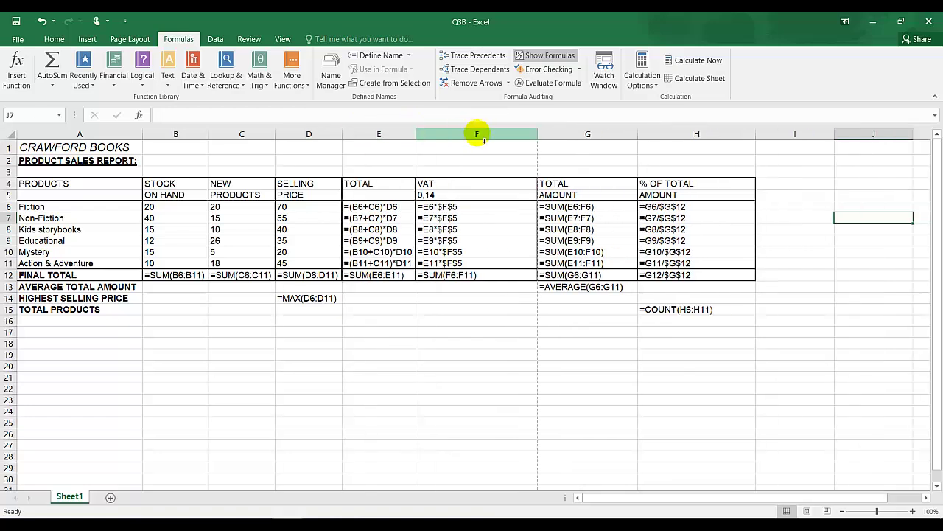
{"action": "double_click", "coordinate": [538, 134]}
{"action": "double_click", "coordinate": [582, 134]}
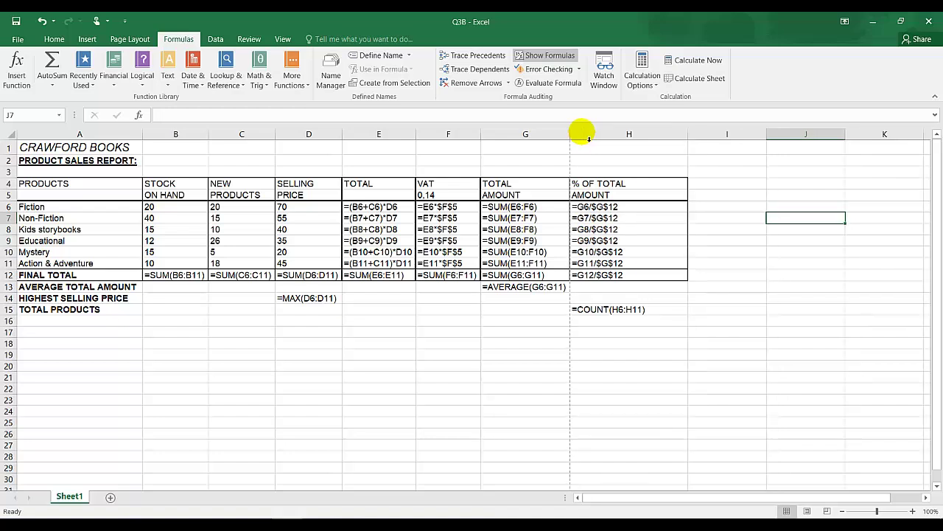
{"action": "double_click", "coordinate": [693, 134]}
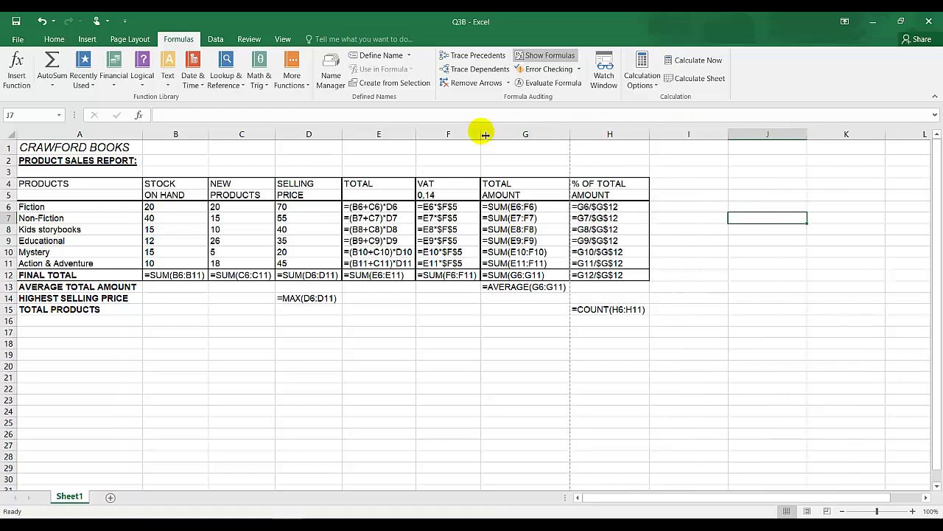
{"action": "key", "text": "alt+Tab"}
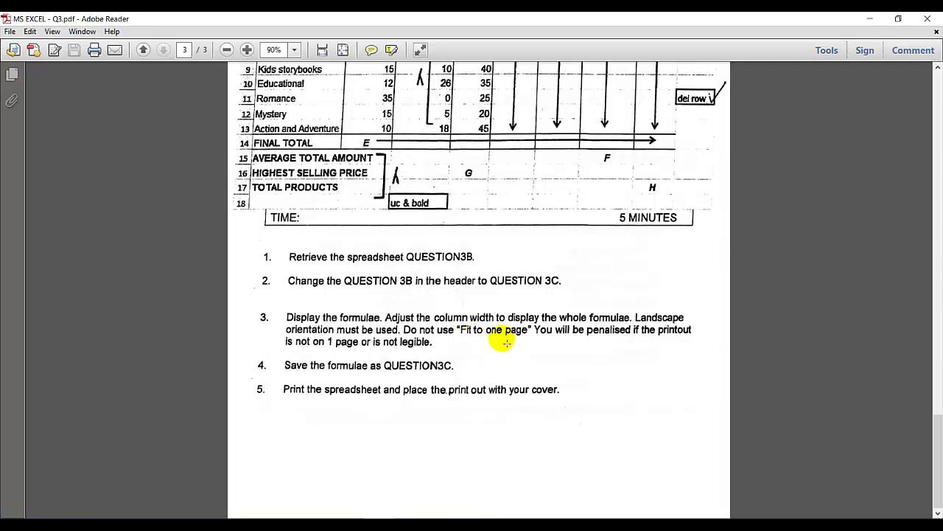
{"action": "mouse_move", "coordinate": [378, 524]}
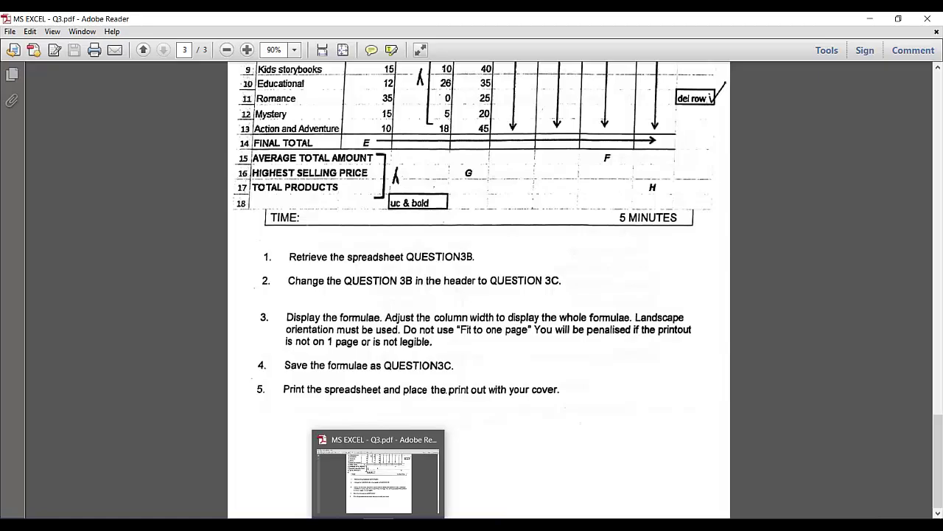
{"action": "left_click", "coordinate": [391, 524]}
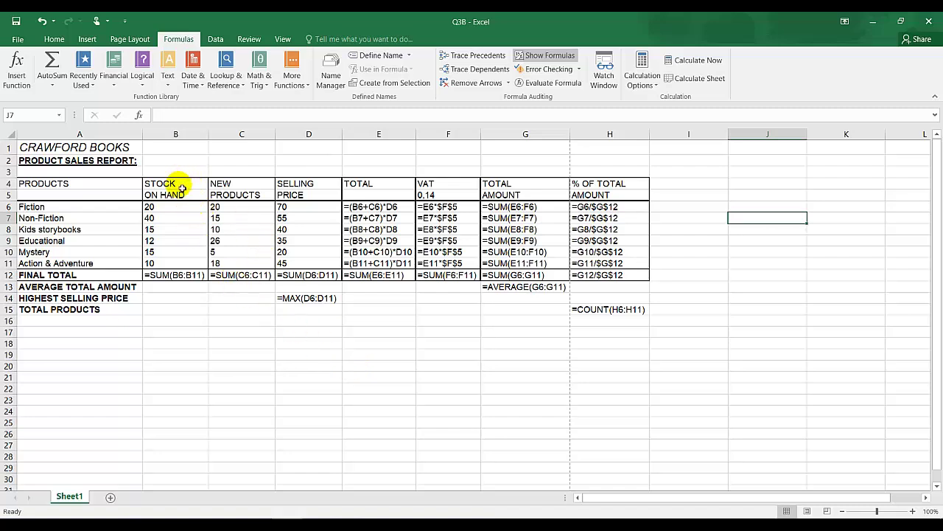
Step: Select the table ranges B4:H17, the column A labels and B4:H18, then deselect
{"action": "mouse_move", "coordinate": [181, 188]}
{"action": "left_mouse_down"}
{"action": "mouse_move", "coordinate": [316, 248]}
{"action": "mouse_move", "coordinate": [628, 310]}
{"action": "mouse_move", "coordinate": [624, 331]}
{"action": "left_mouse_up"}
{"action": "left_click_drag", "start_coordinate": [67, 160], "coordinate": [87, 328]}
{"action": "left_click", "coordinate": [236, 373]}
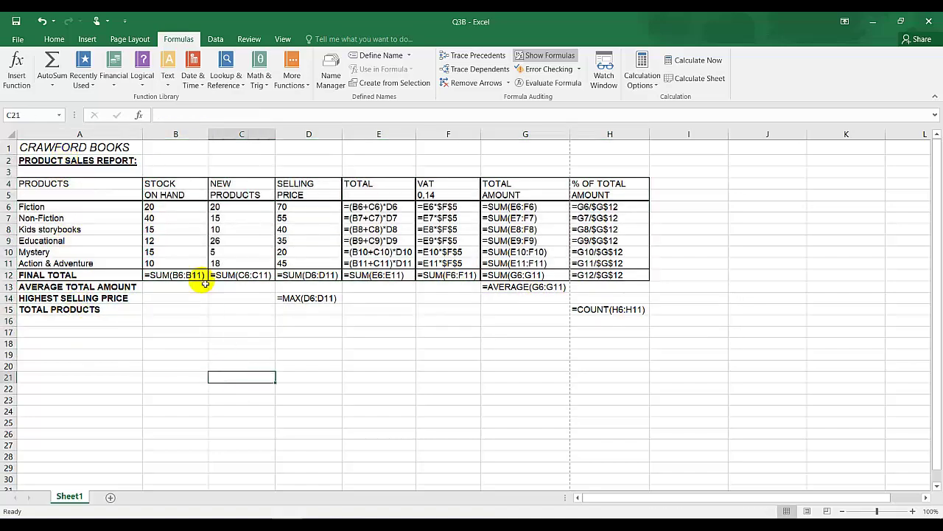
{"action": "left_click_drag", "start_coordinate": [190, 185], "coordinate": [606, 344]}
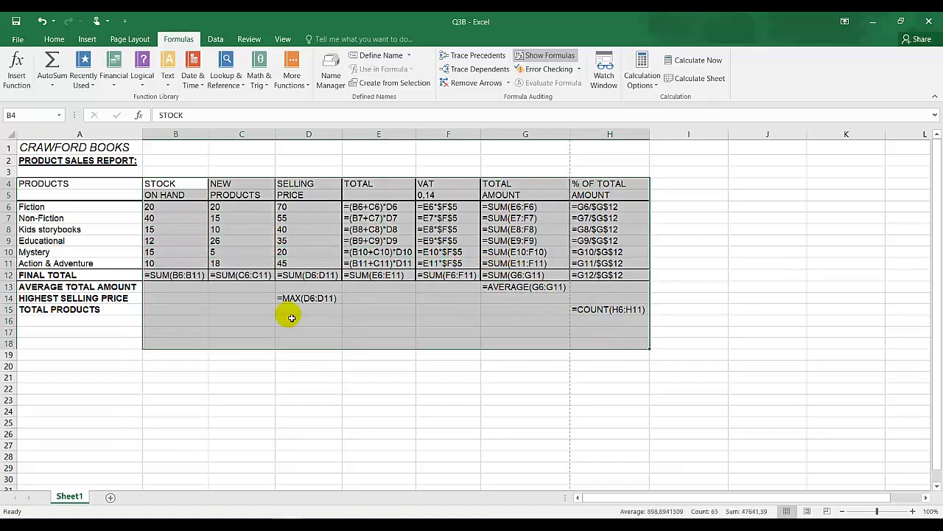
{"action": "left_click", "coordinate": [88, 320]}
Step: Narrow column A to about 4.78 width, select A1:H18, and go to the File page
{"action": "left_click_drag", "start_coordinate": [147, 141], "coordinate": [70, 136]}
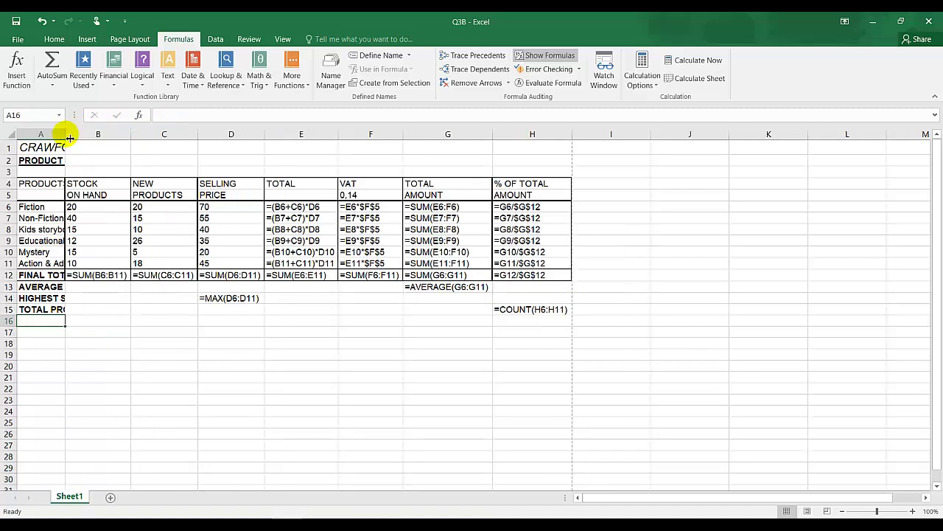
{"action": "left_click_drag", "start_coordinate": [539, 343], "coordinate": [44, 151]}
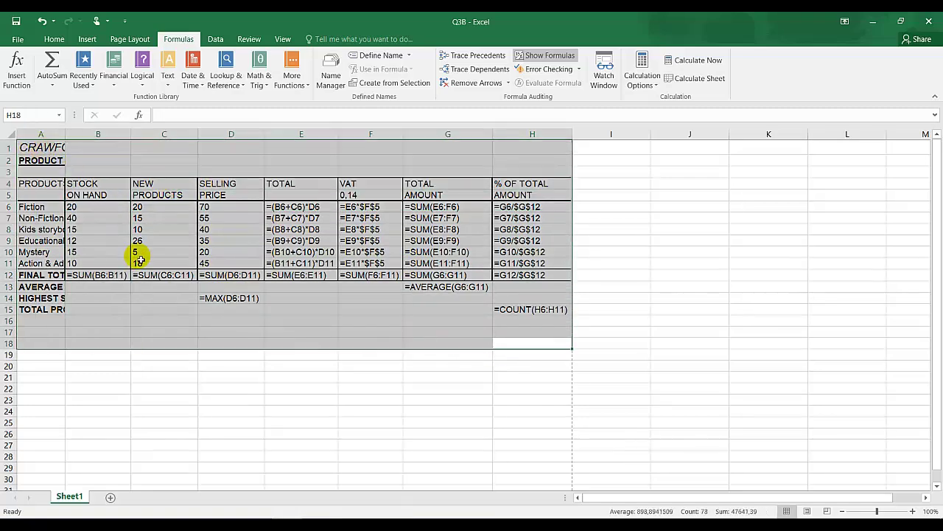
{"action": "left_click", "coordinate": [345, 404]}
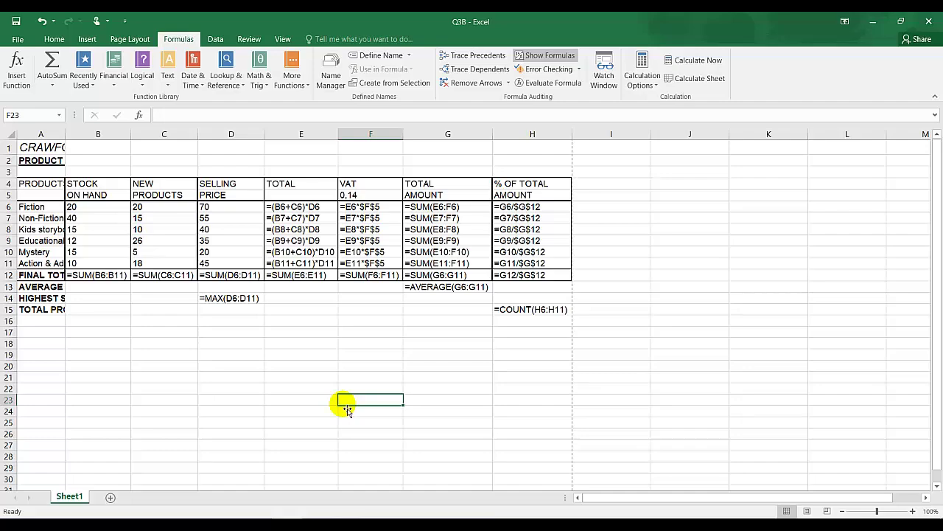
{"action": "left_click", "coordinate": [18, 39]}
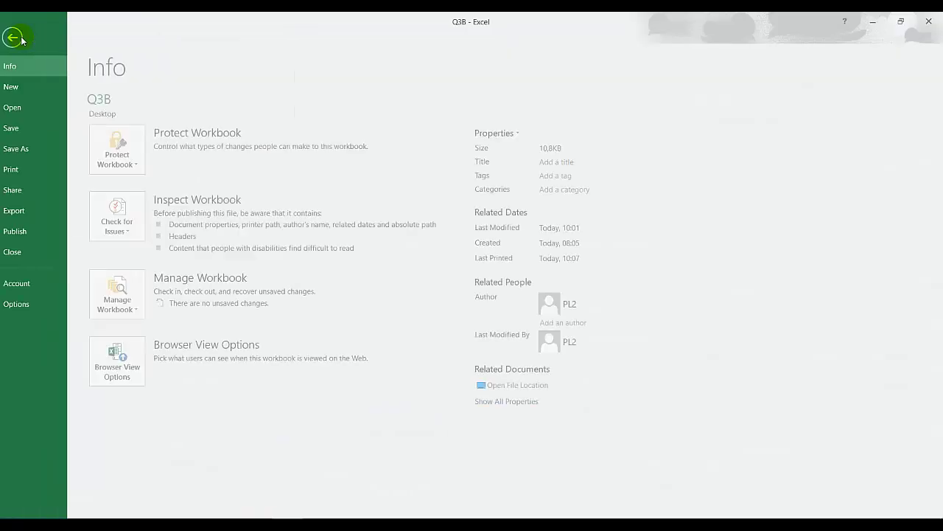
Step: Preview the formula sheet in landscape on one page, keeping No Scaling
{"action": "left_click", "coordinate": [34, 170]}
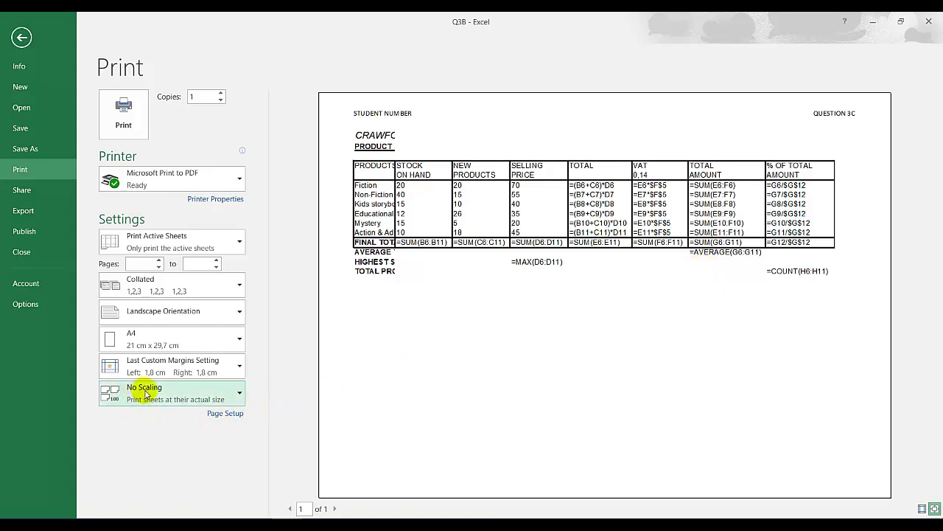
{"action": "left_click", "coordinate": [238, 397]}
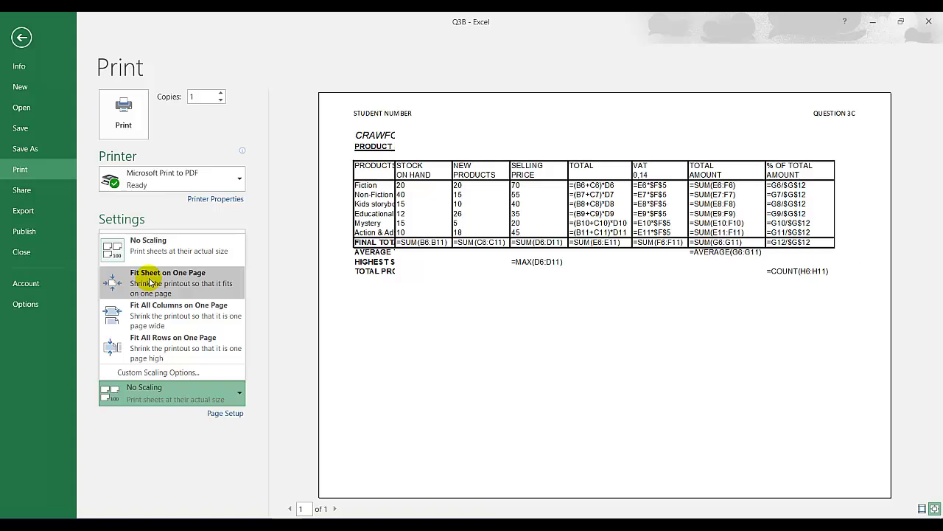
{"action": "left_click", "coordinate": [195, 251]}
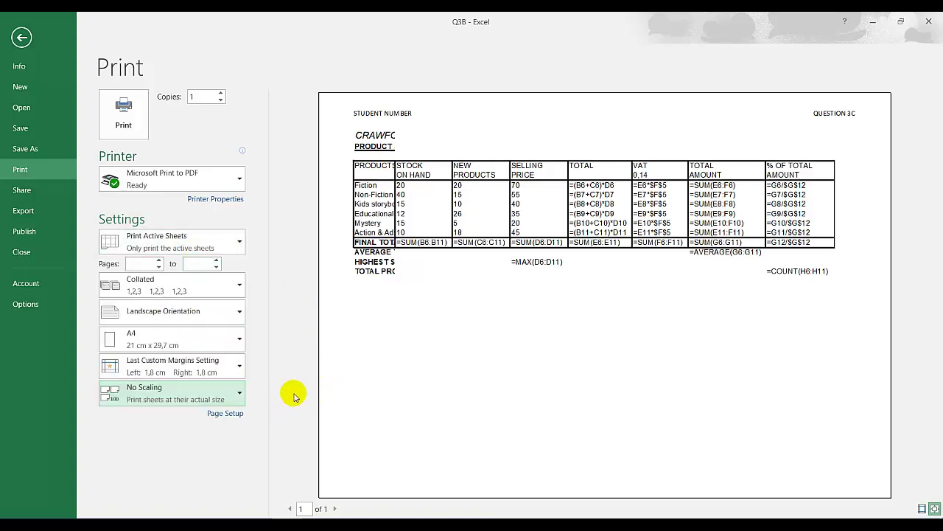